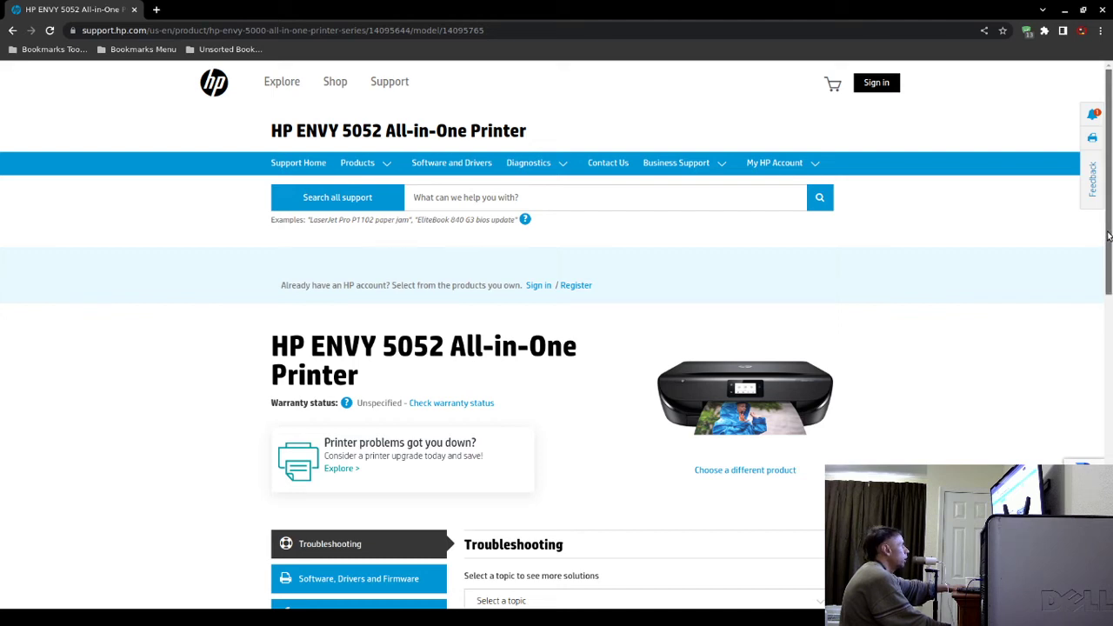
# Step: Scroll down the ENVY 5052 product page and open its Software, Drivers and Firmware section
pyautogui.moveTo(1108, 236); pyautogui.dragTo(1095, 313)
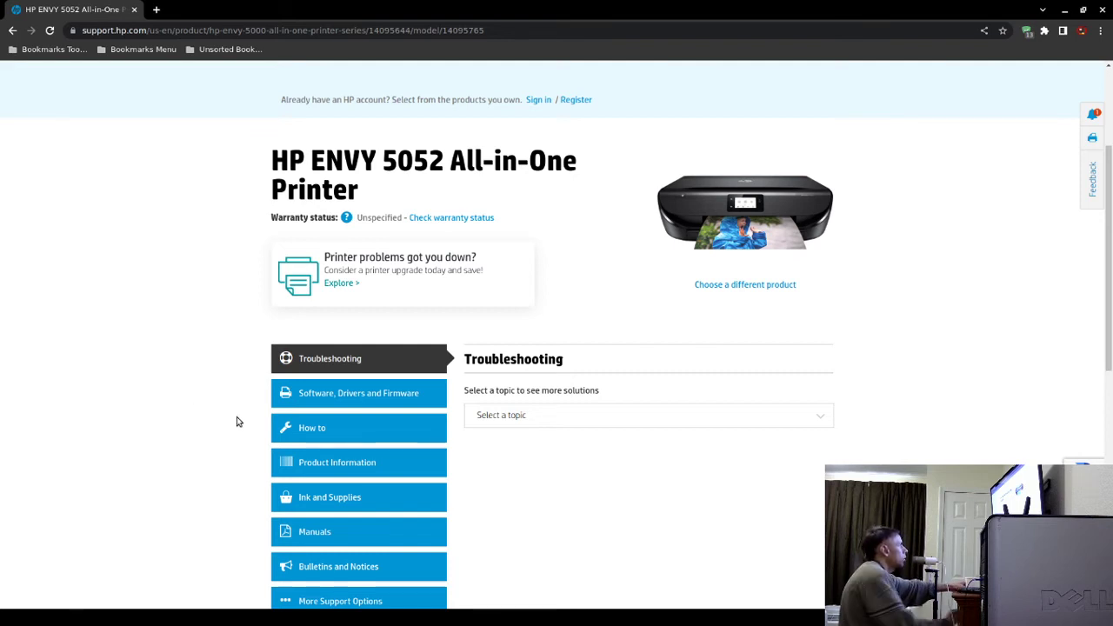
pyautogui.click(315, 400)
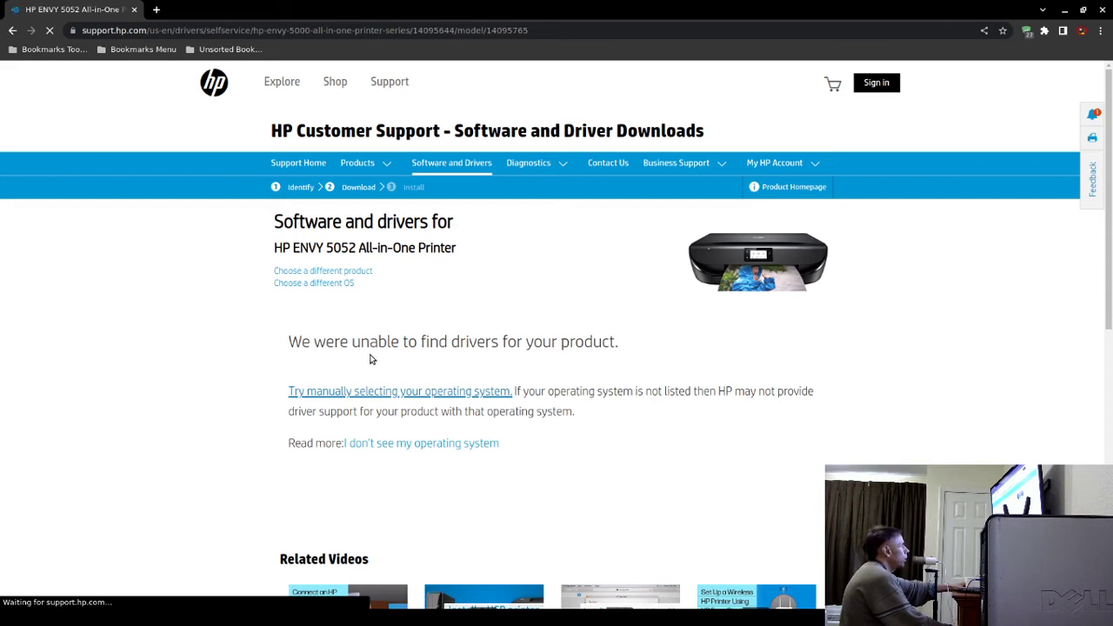
# Step: Switch the driver operating system to Windows, version Windows 10 (64-bit), and apply it
pyautogui.click(345, 286)
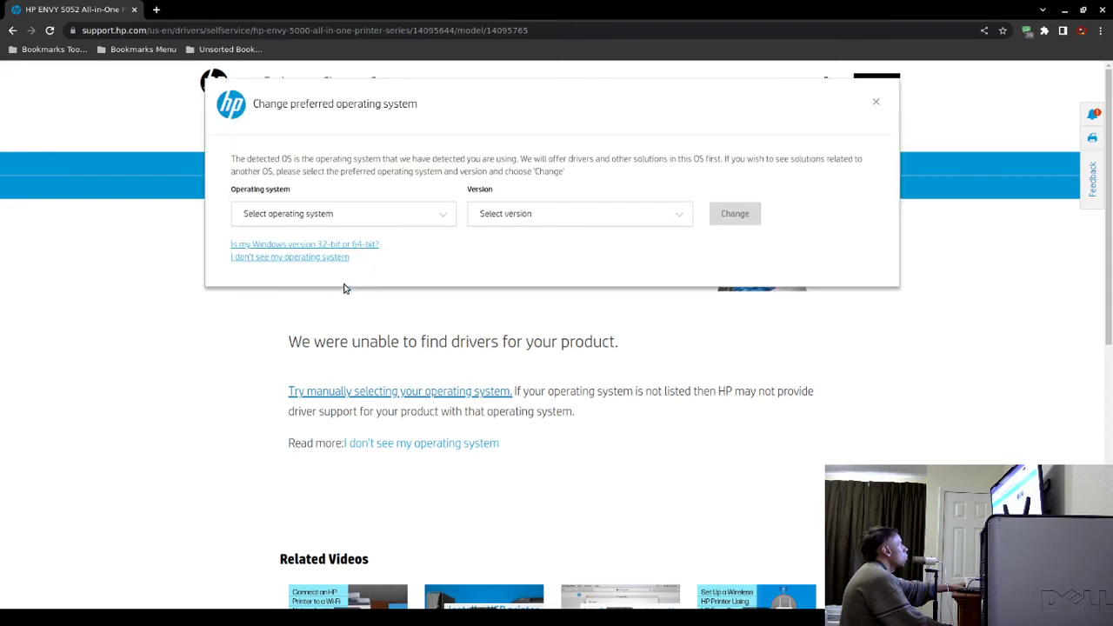
pyautogui.click(441, 219)
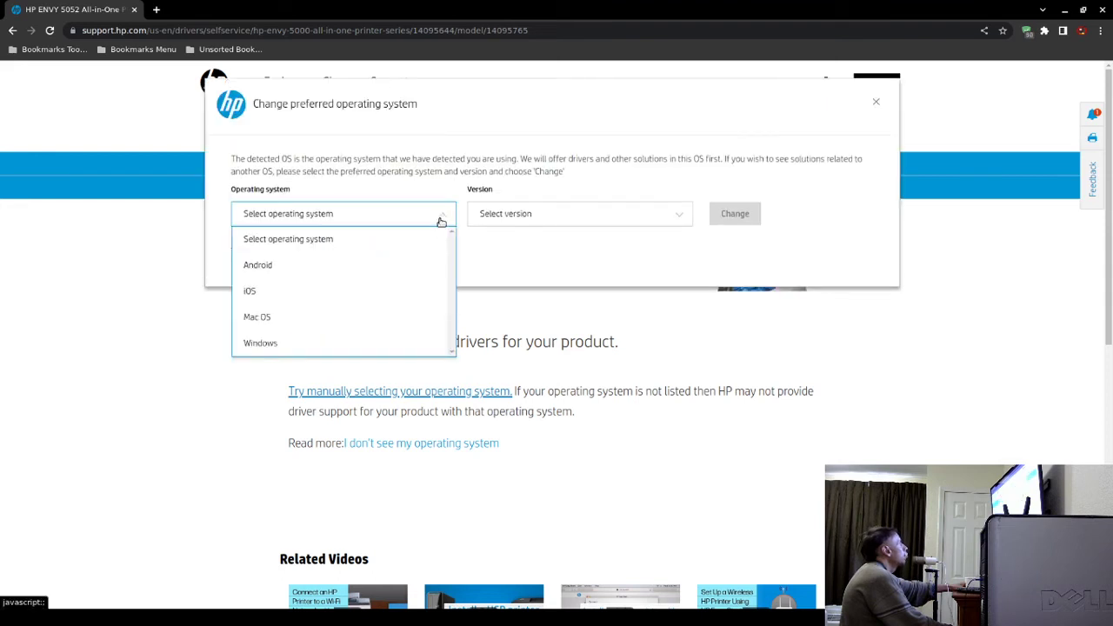
pyautogui.click(319, 342)
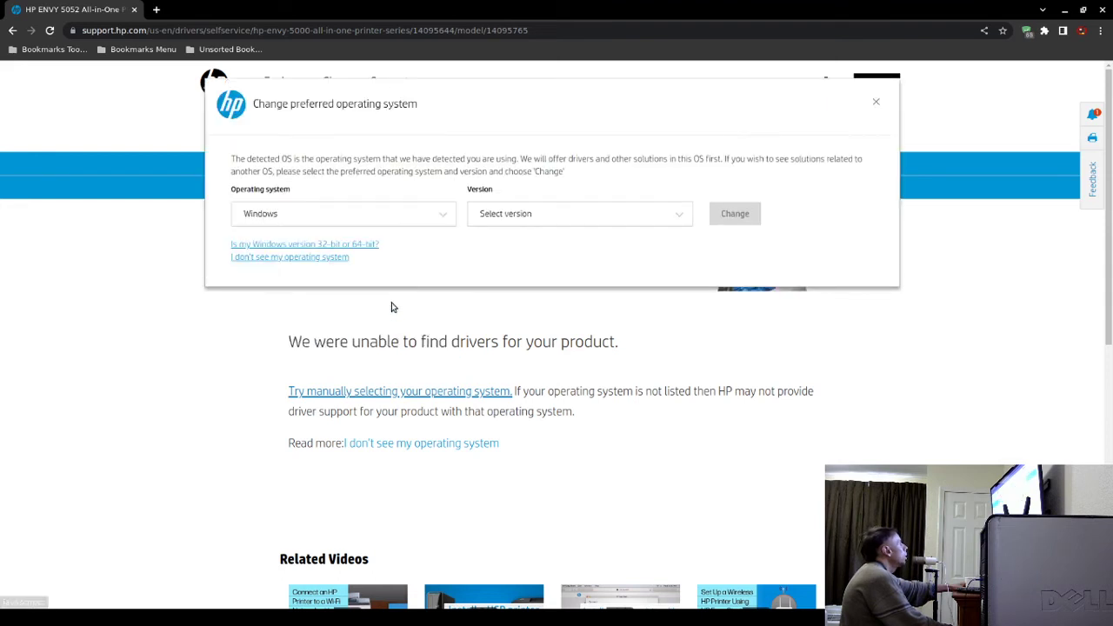
pyautogui.click(682, 218)
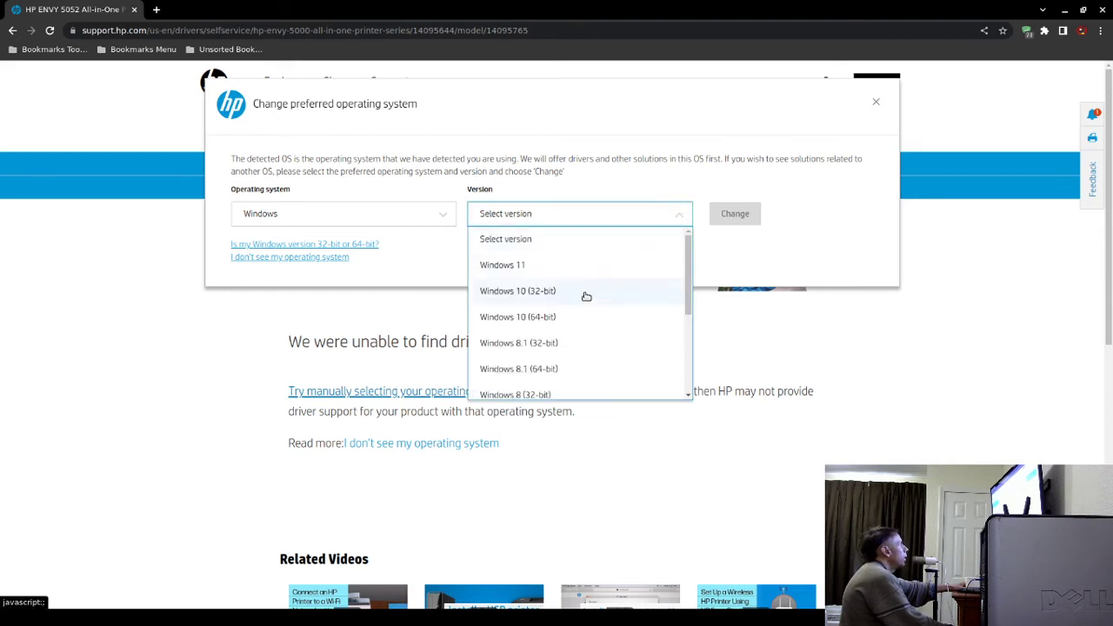
pyautogui.click(541, 318)
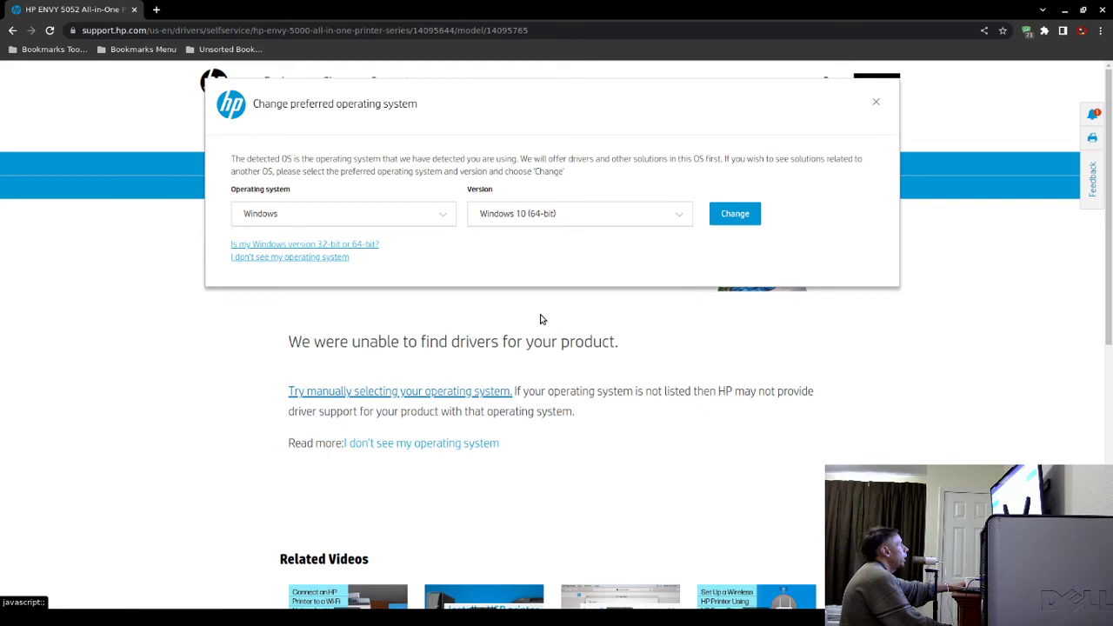
pyautogui.click(732, 214)
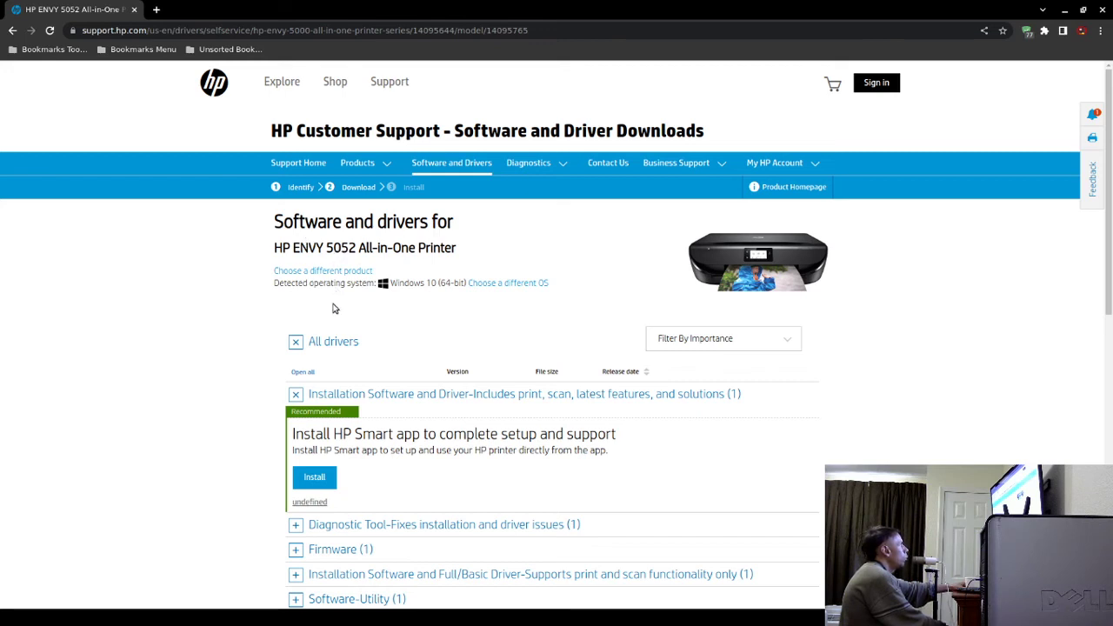
# Step: Expand Installation Software and Full/Basic Driver to reveal HP Easy Start Printer Setup Software 14.4.6
pyautogui.scroll(-1, 1108, 299)
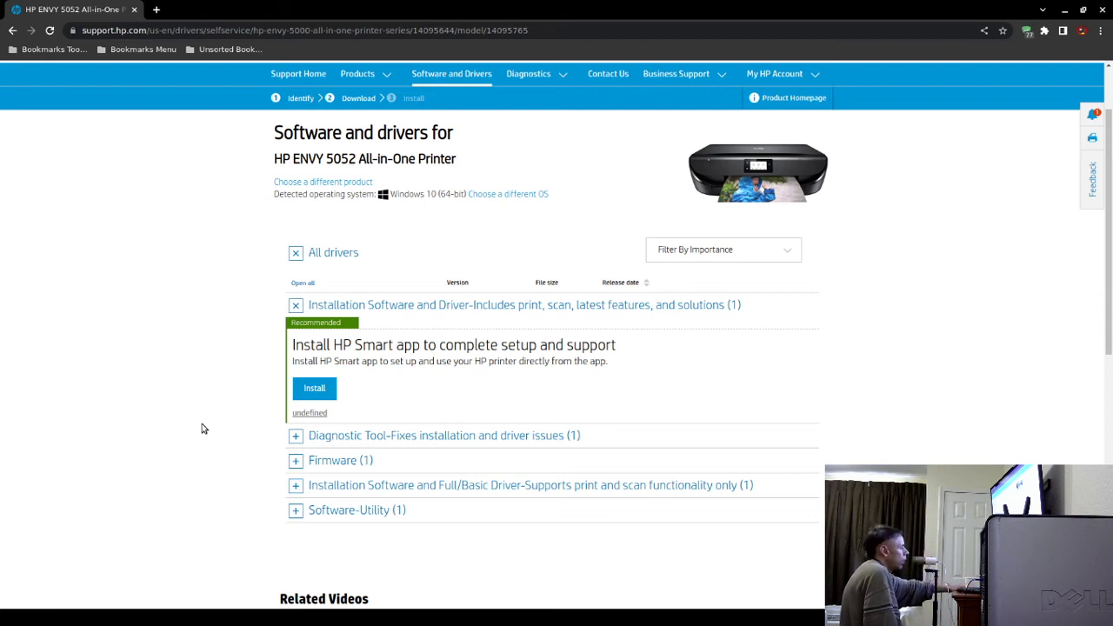
pyautogui.click(296, 485)
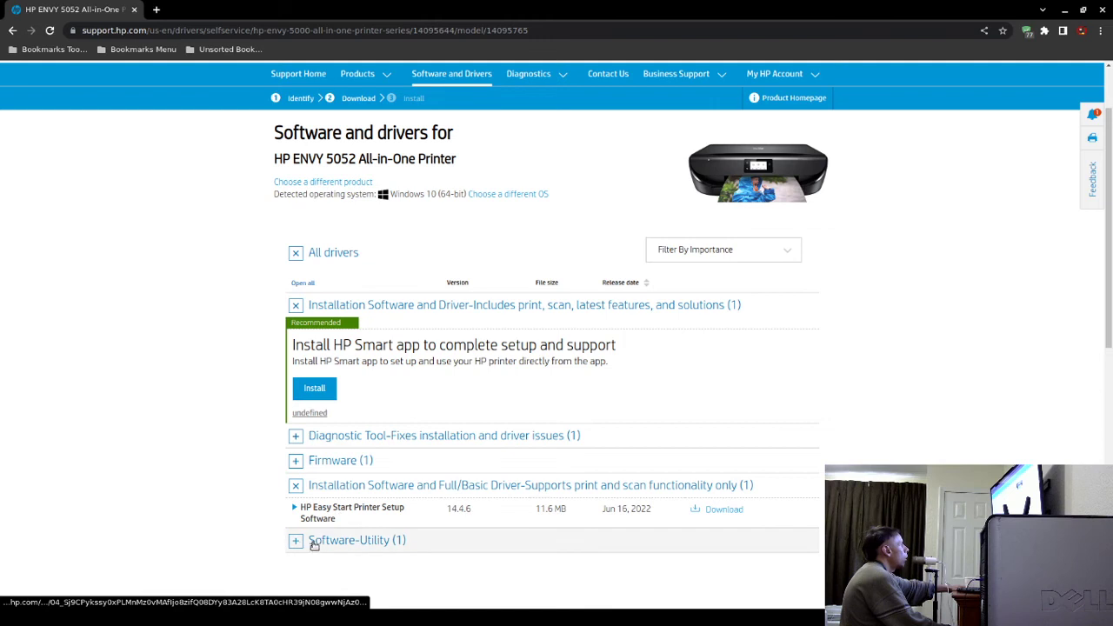
# Step: Briefly open and close Software-Utility and Diagnostic Tool, then collapse the whole All drivers list
pyautogui.scroll(-1, 1110, 327)
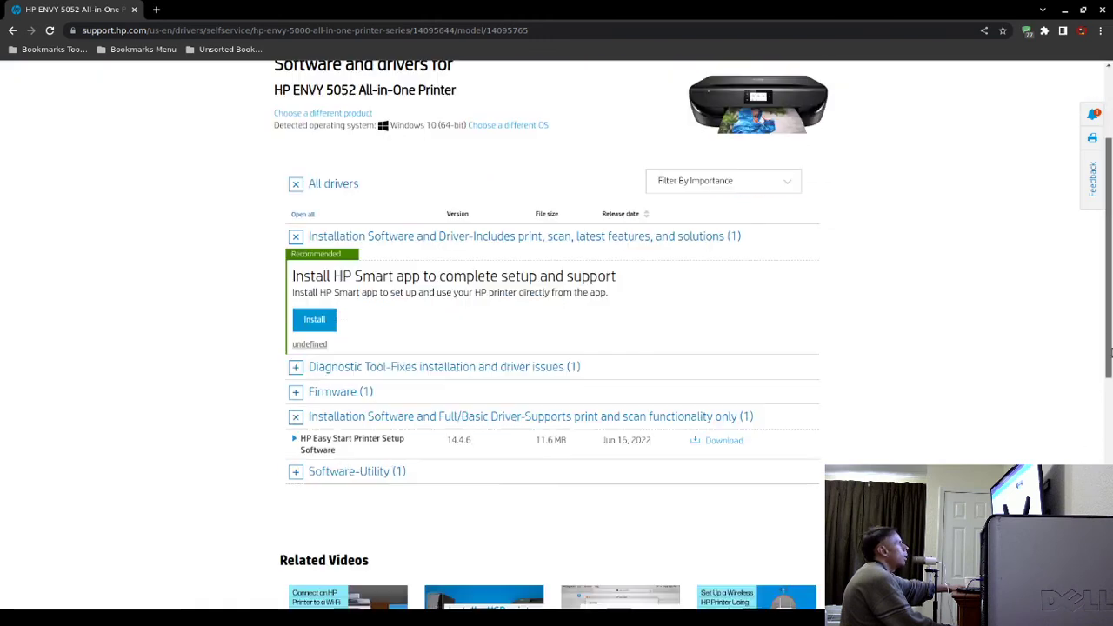
pyautogui.click(304, 475)
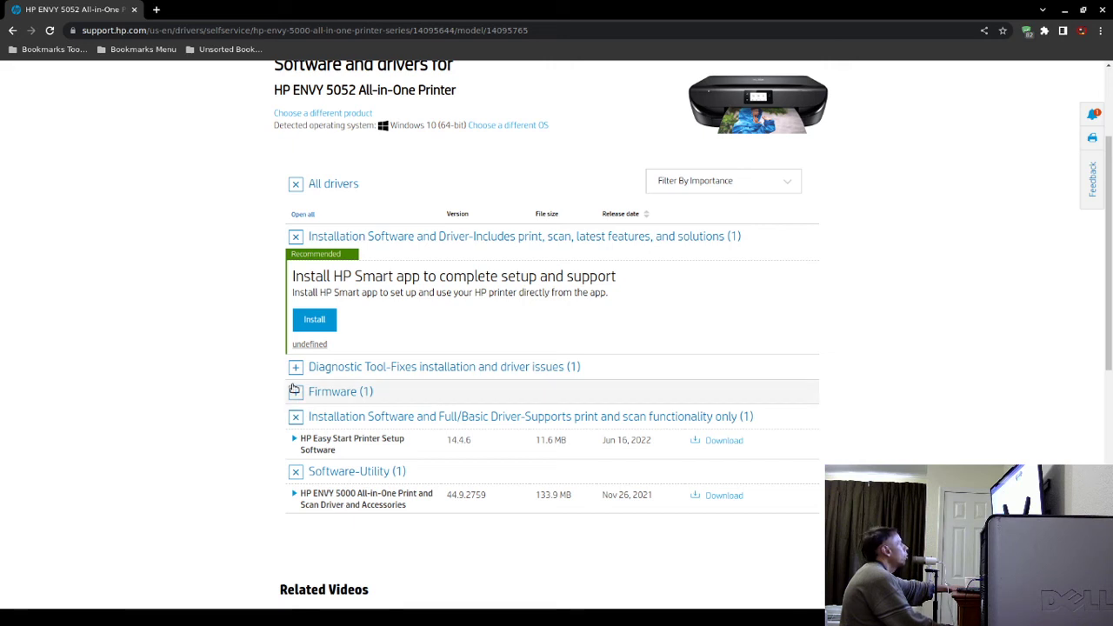
pyautogui.click(291, 374)
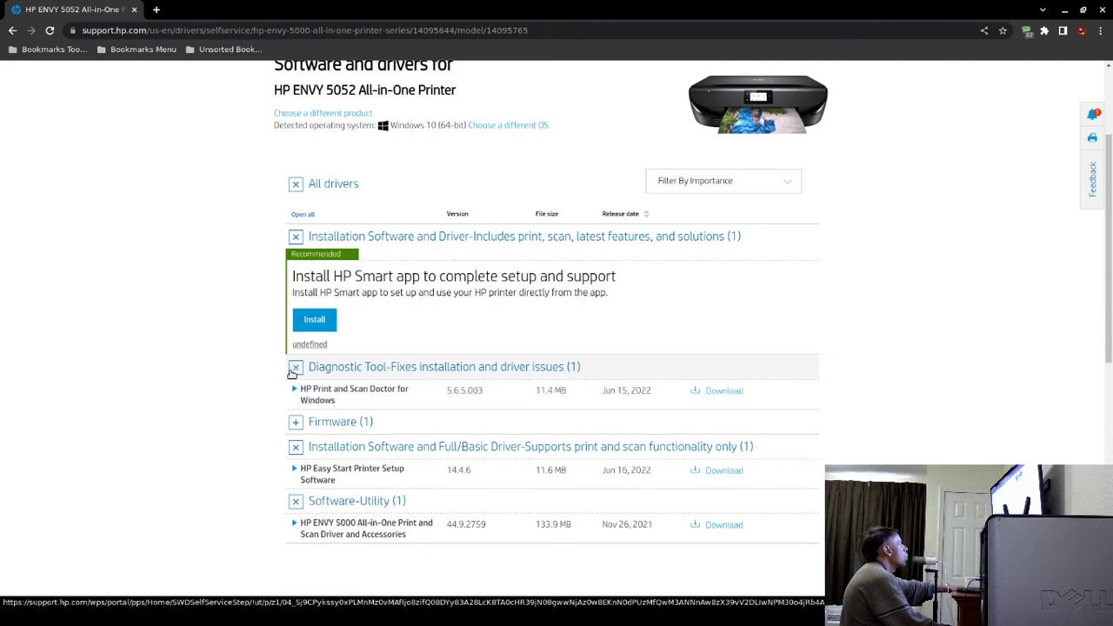
pyautogui.click(294, 369)
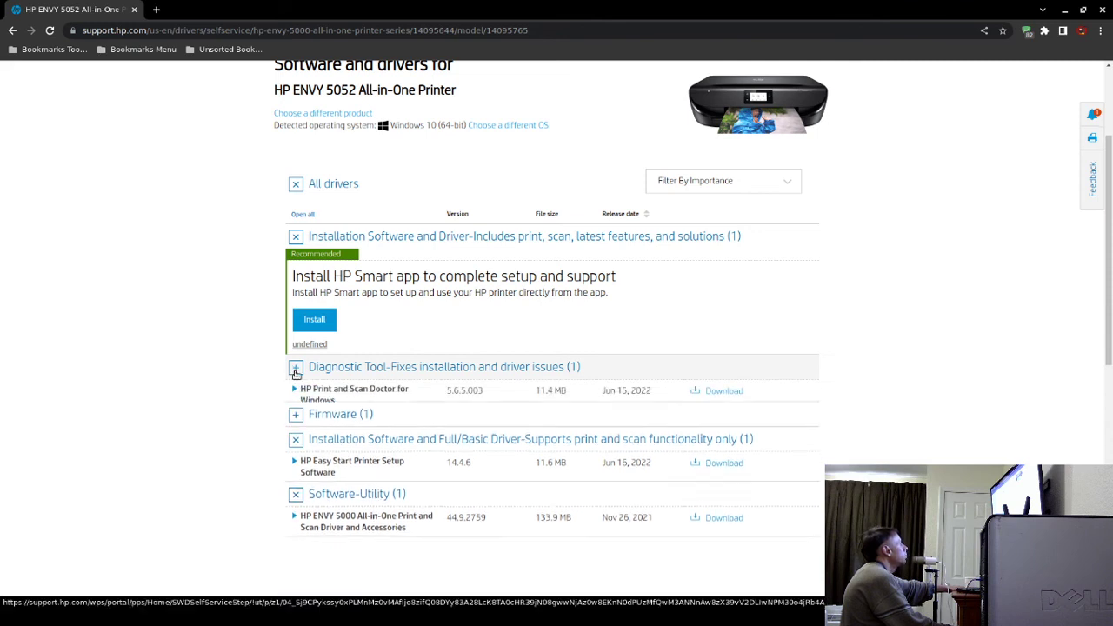
pyautogui.click(294, 469)
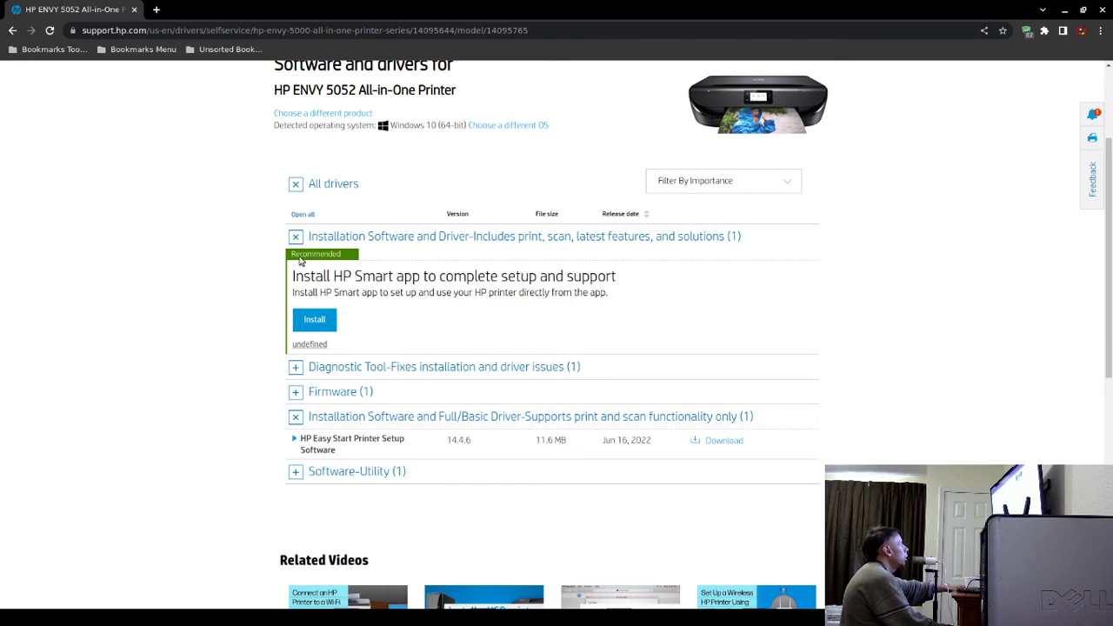
pyautogui.click(298, 184)
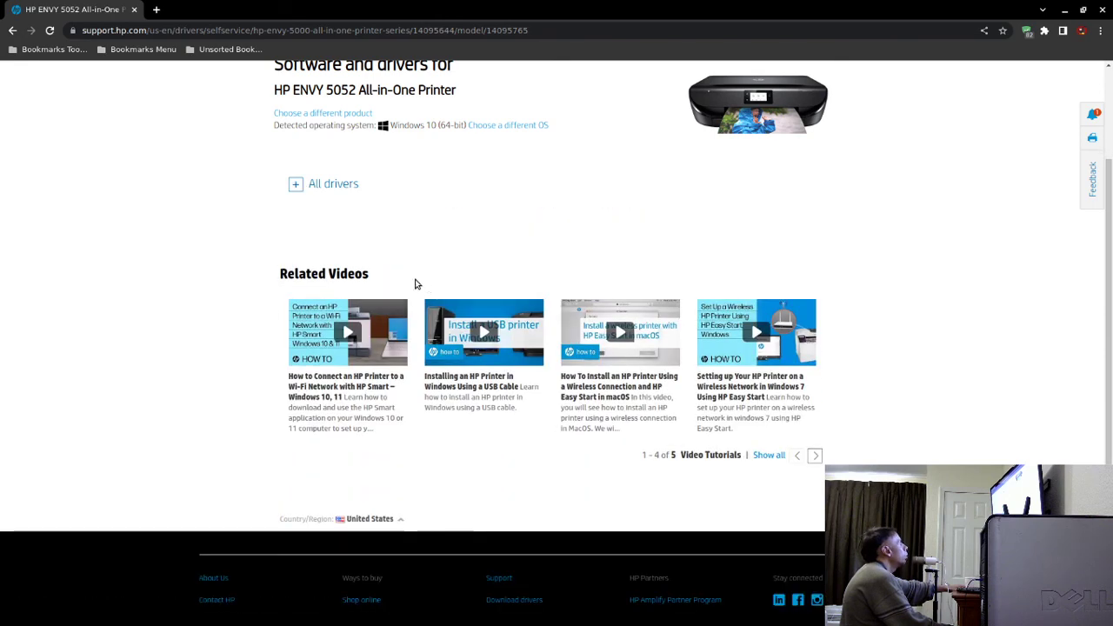
# Step: Re-expand All drivers and open Software-Utility to show the Print and Scan Driver 44.9.2759
pyautogui.click(298, 185)
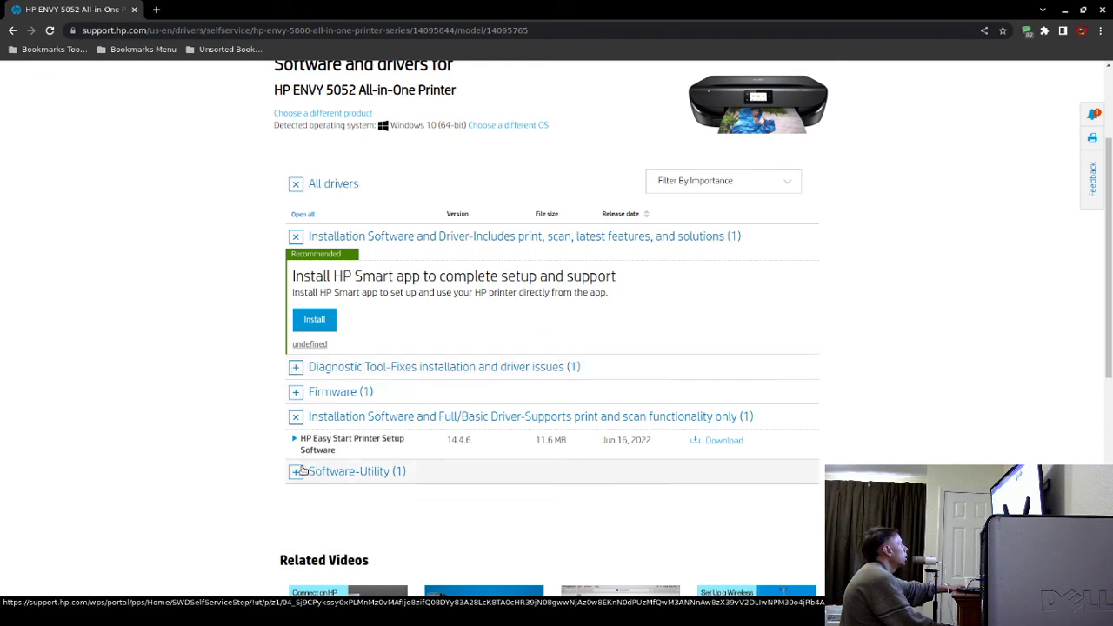
pyautogui.moveTo(1109, 360); pyautogui.dragTo(1109, 385)
pyautogui.scroll(1, 1109, 385)
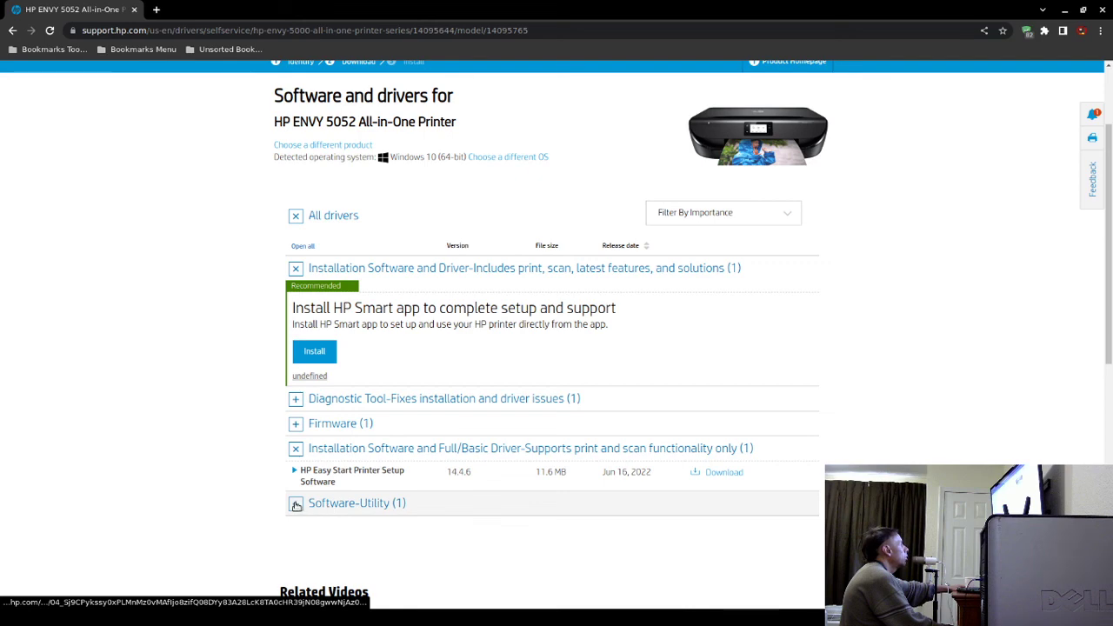
pyautogui.click(298, 507)
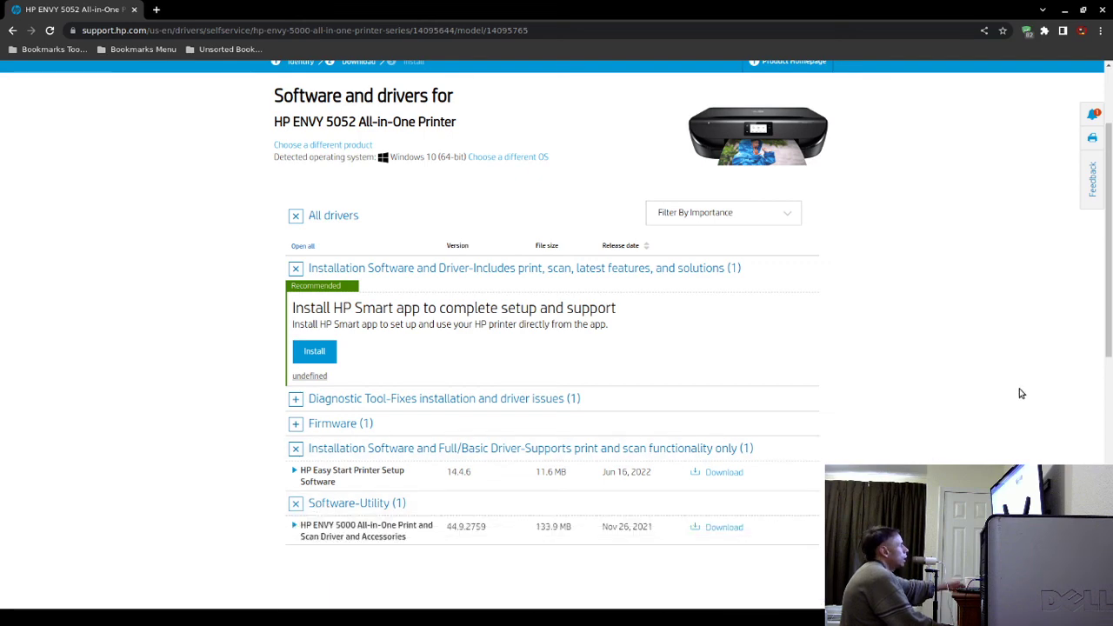
pyautogui.moveTo(1107, 348); pyautogui.dragTo(1108, 344)
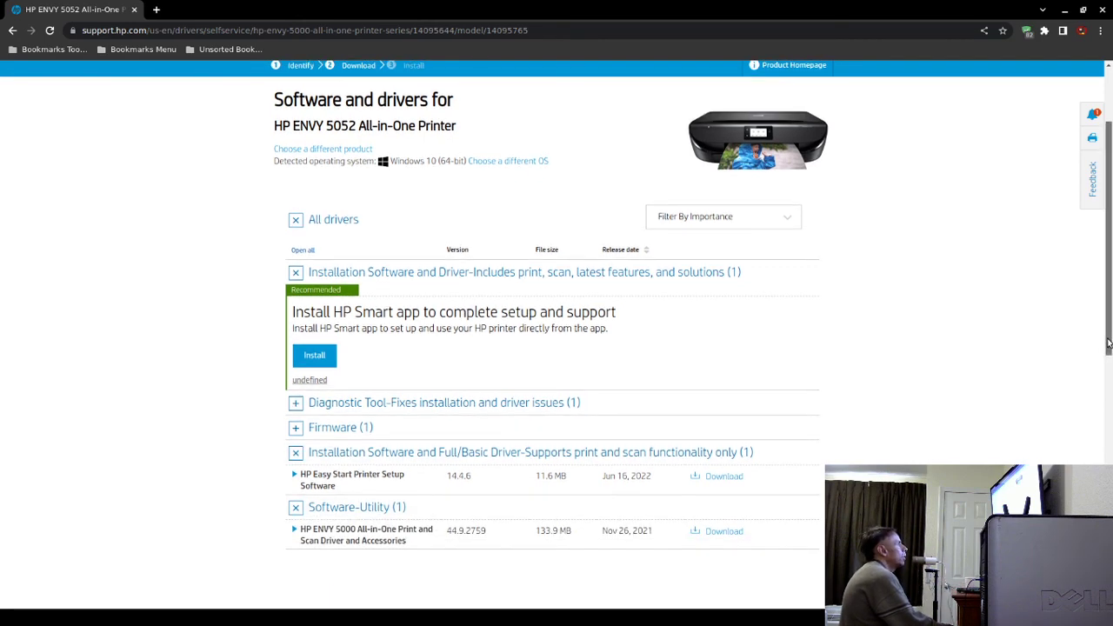
pyautogui.moveTo(1108, 344); pyautogui.dragTo(1108, 325)
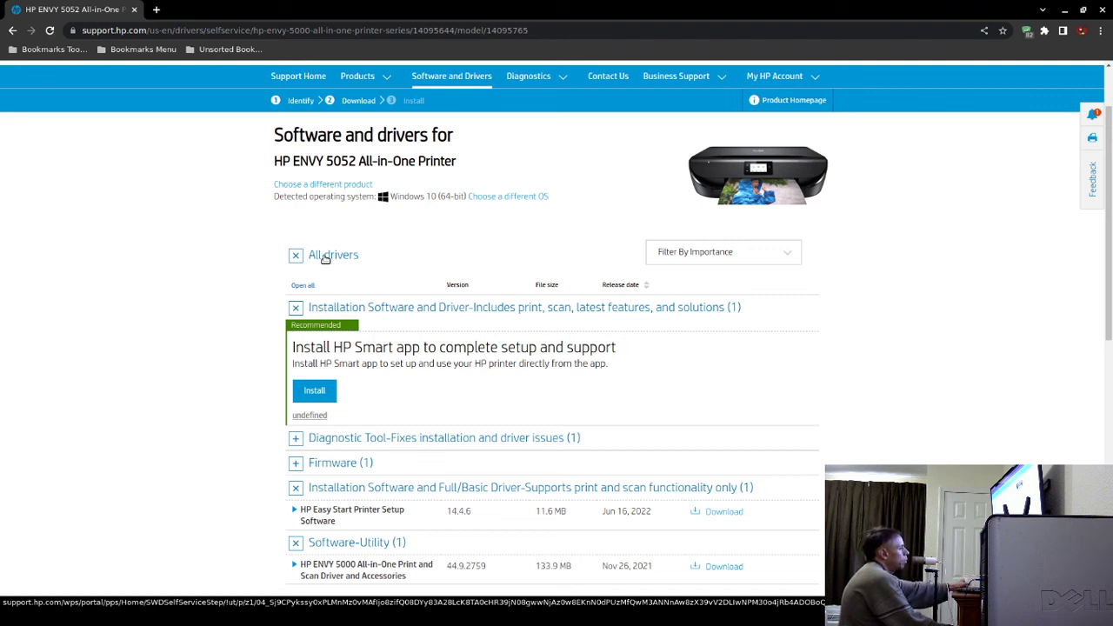
# Step: Change the driver operating system version to Windows 11 and apply it
pyautogui.click(501, 196)
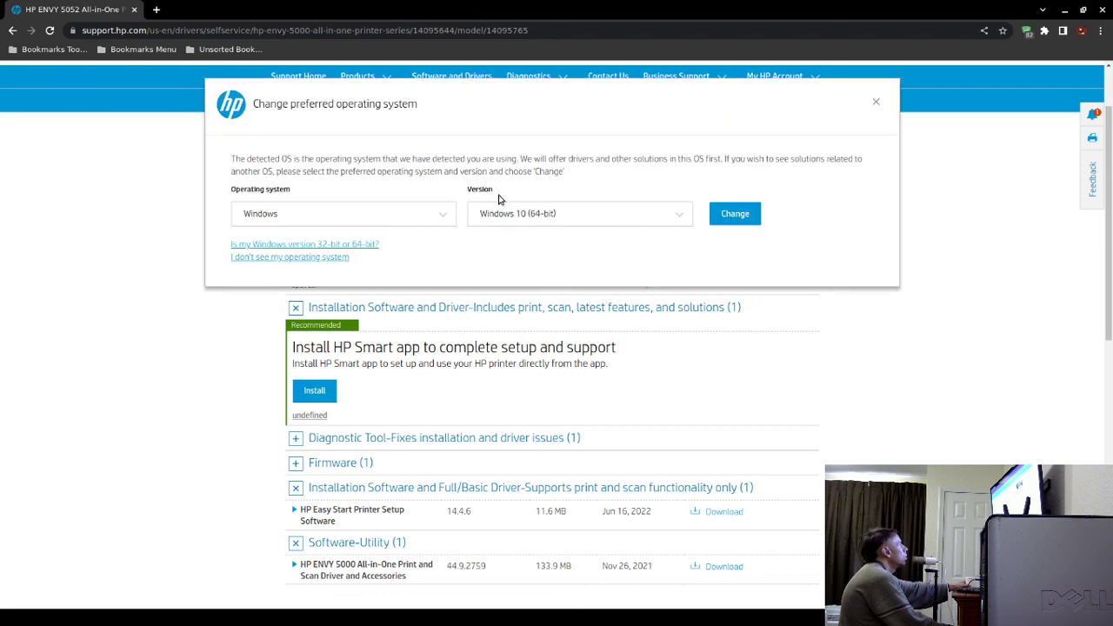
pyautogui.click(651, 219)
pyautogui.click(576, 263)
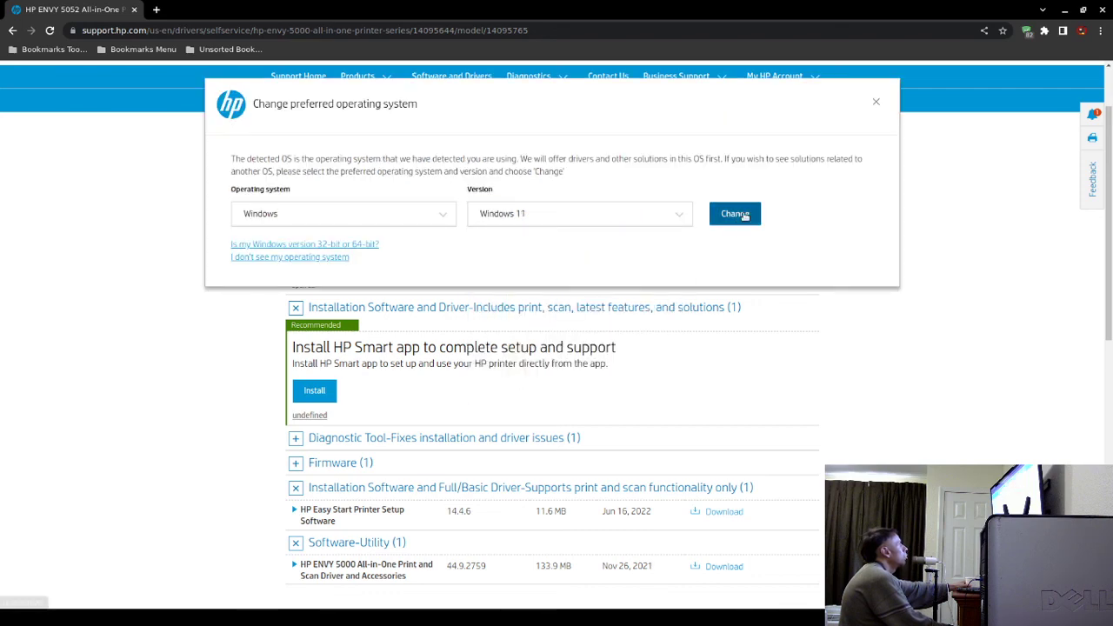
pyautogui.click(734, 214)
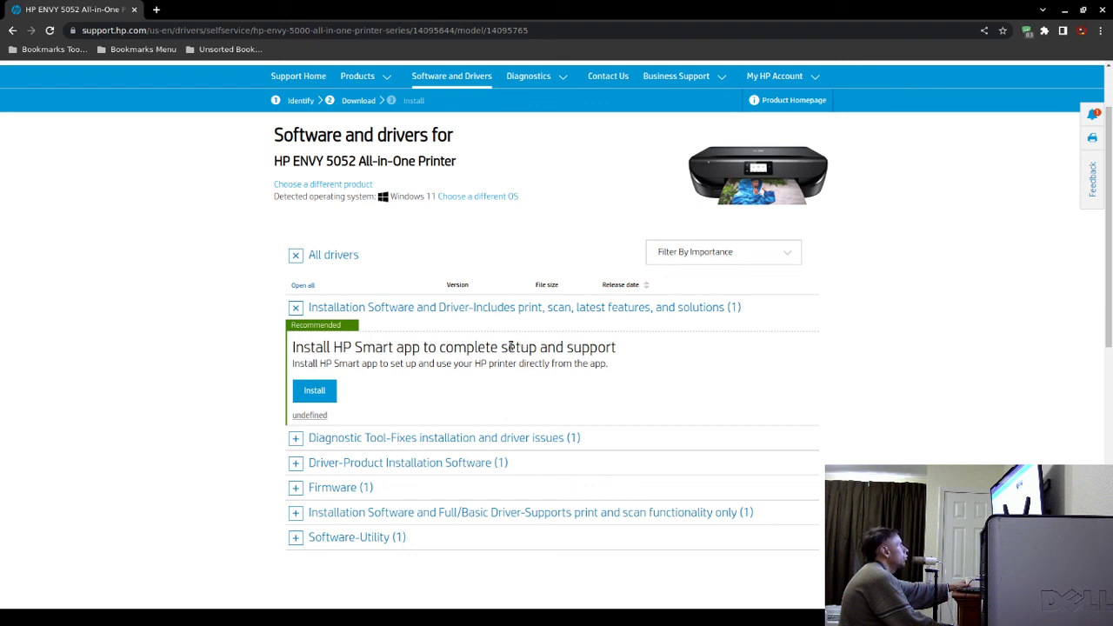
# Step: Preview the Diagnostic Tool-Fixes and Driver-Product Installation Software categories, then collapse both
pyautogui.click(294, 442)
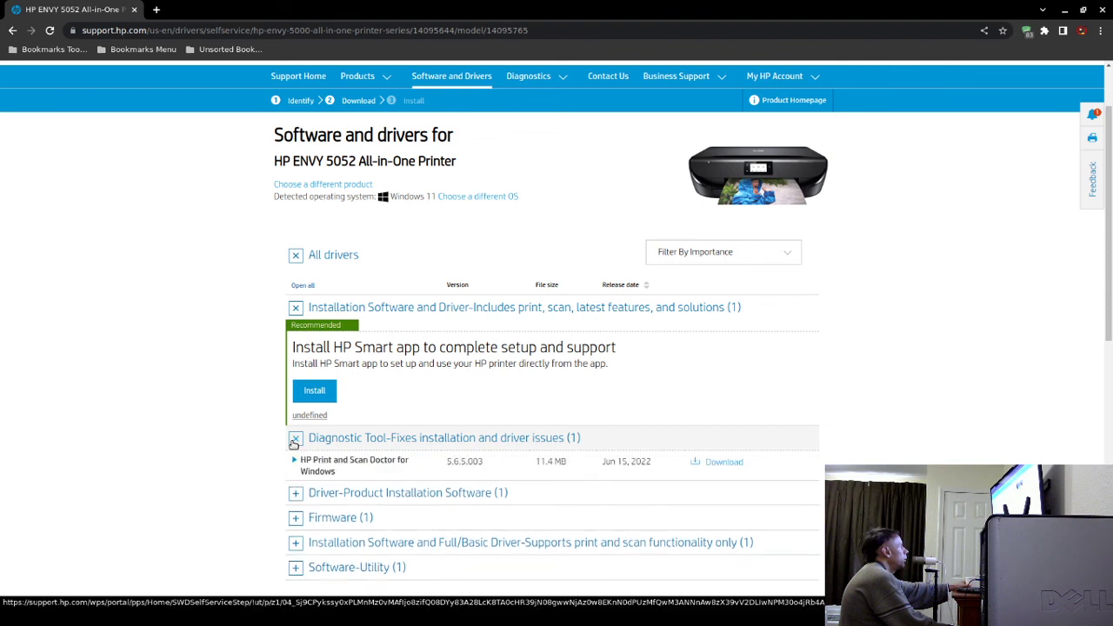
pyautogui.click(293, 439)
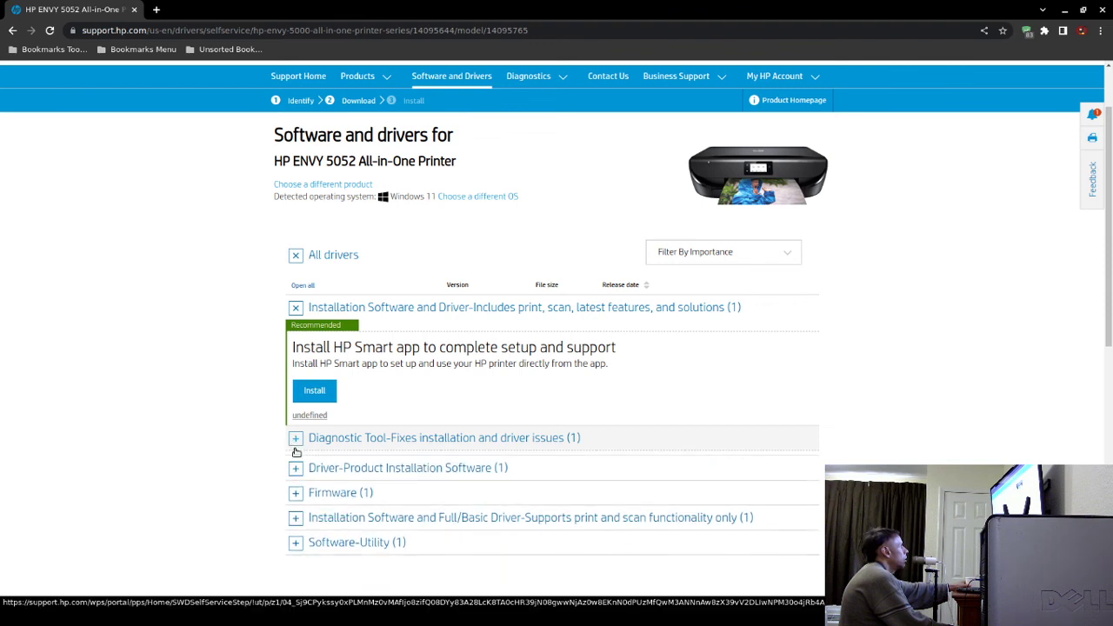
pyautogui.click(296, 462)
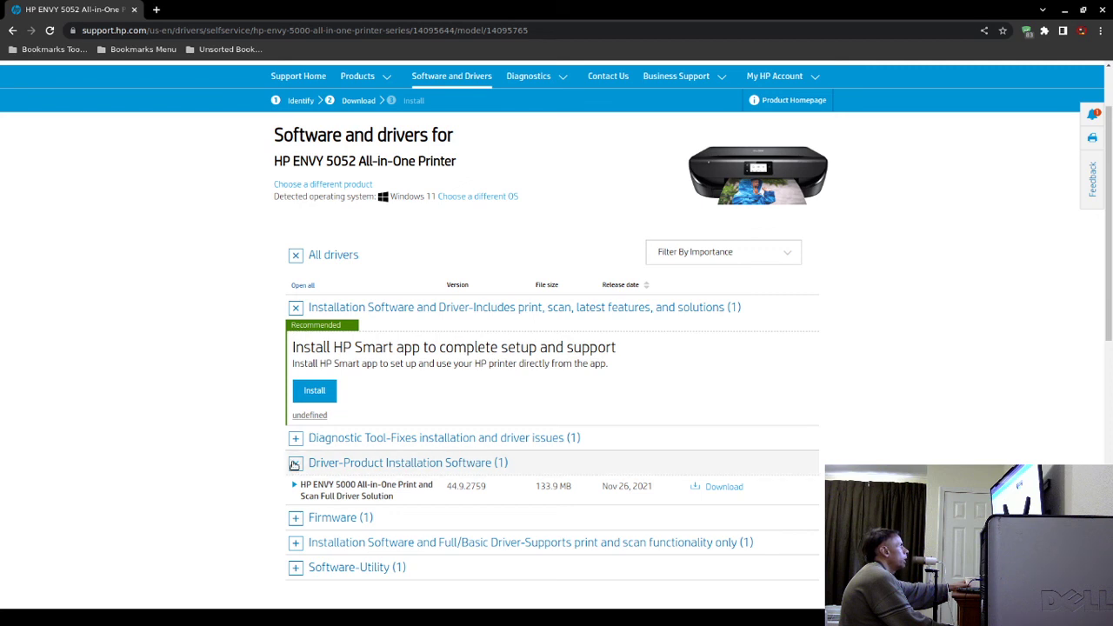
pyautogui.click(295, 466)
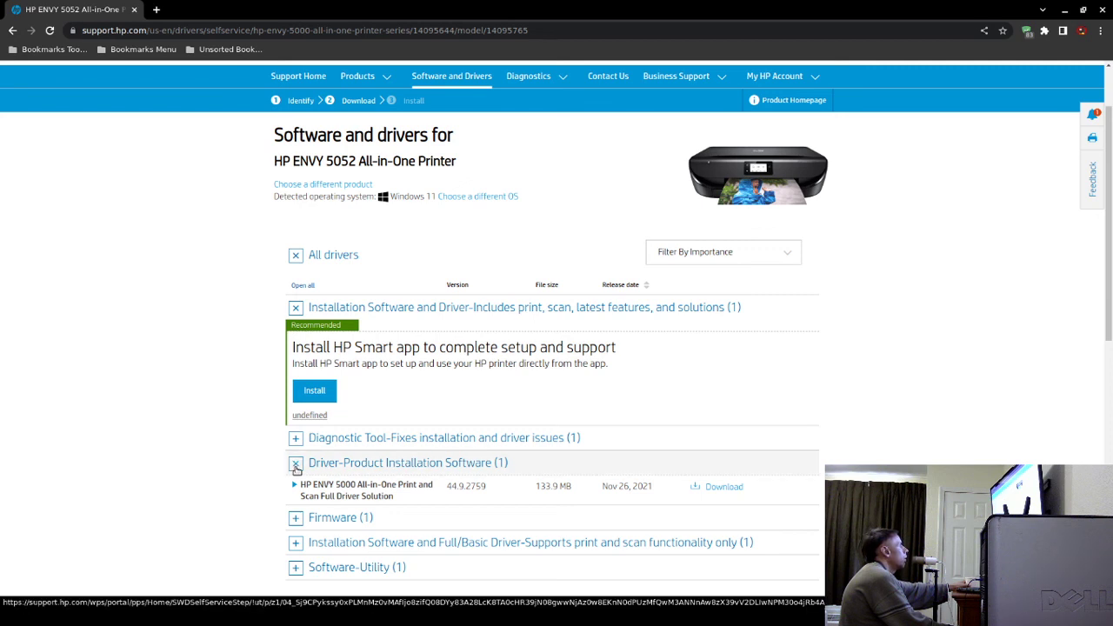
# Step: Expand Full/Basic Driver to list HP Easy Start 14.4.6, briefly toggling Software-Utility
pyautogui.click(295, 512)
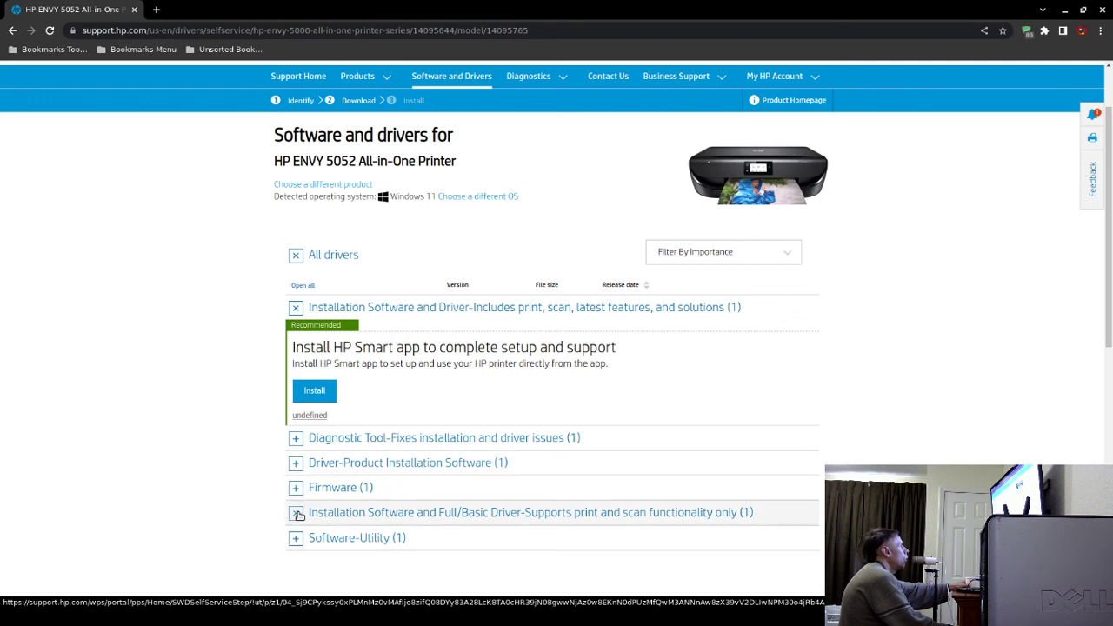
pyautogui.moveTo(1109, 331); pyautogui.dragTo(1109, 350)
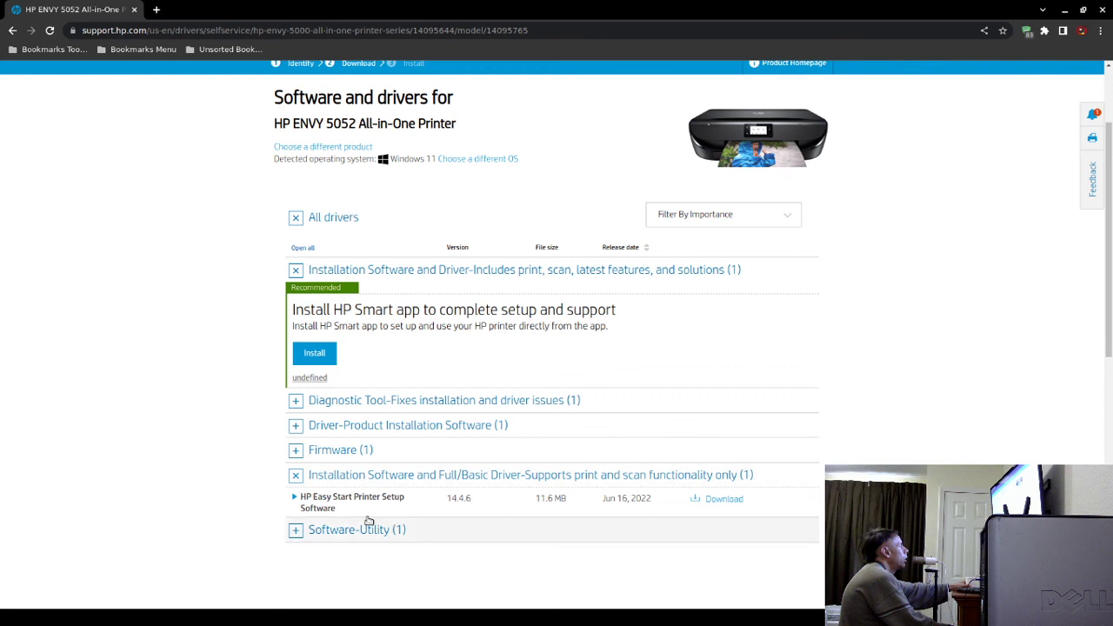
pyautogui.click(296, 532)
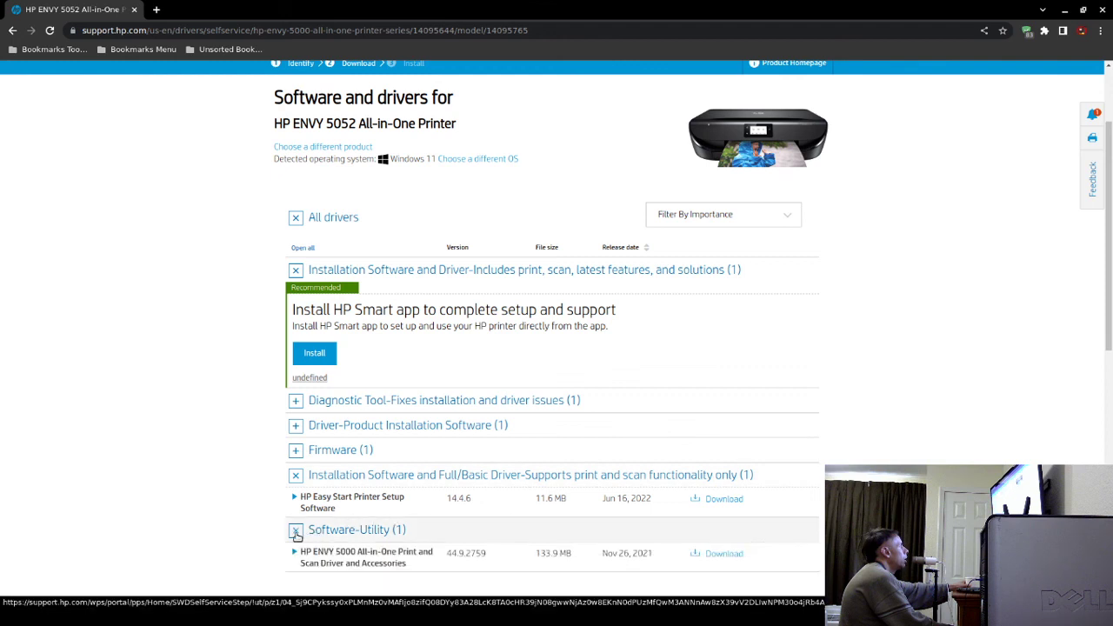
pyautogui.click(295, 532)
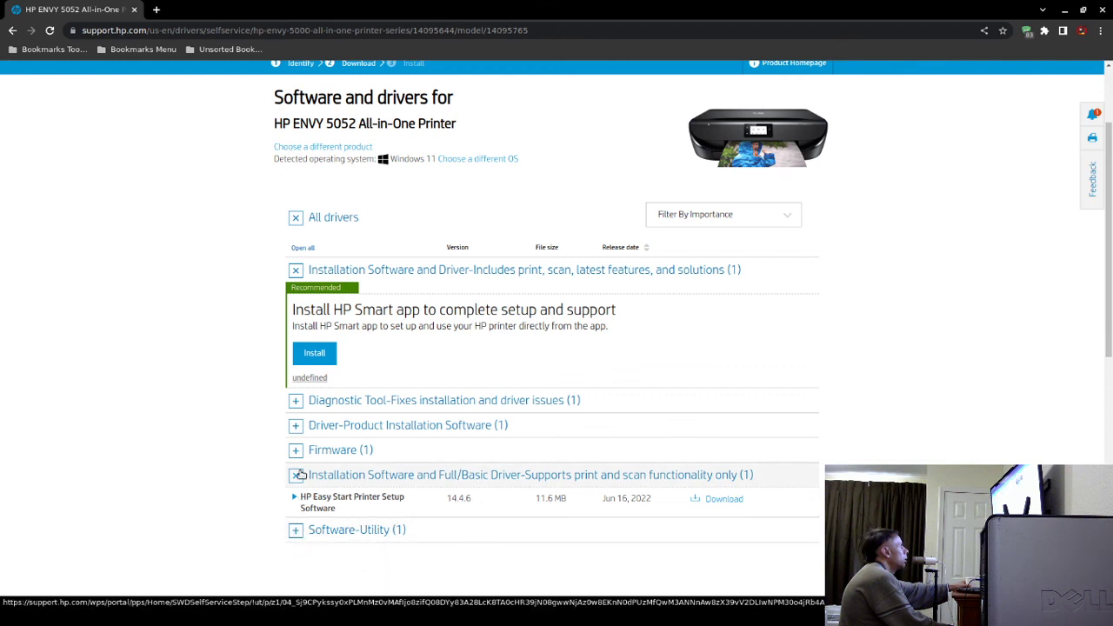